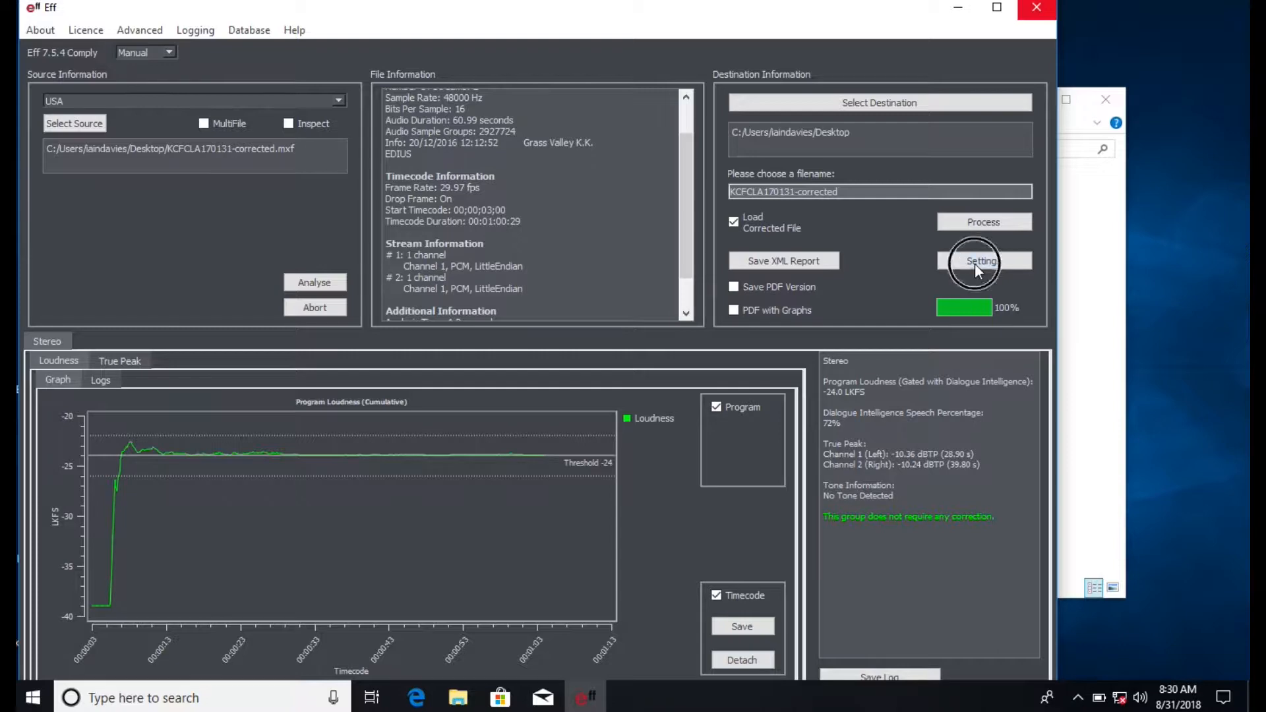
- Open the USA profile's settings and show its measurement options
{"action": "left_click", "coordinate": [1043, 192]}
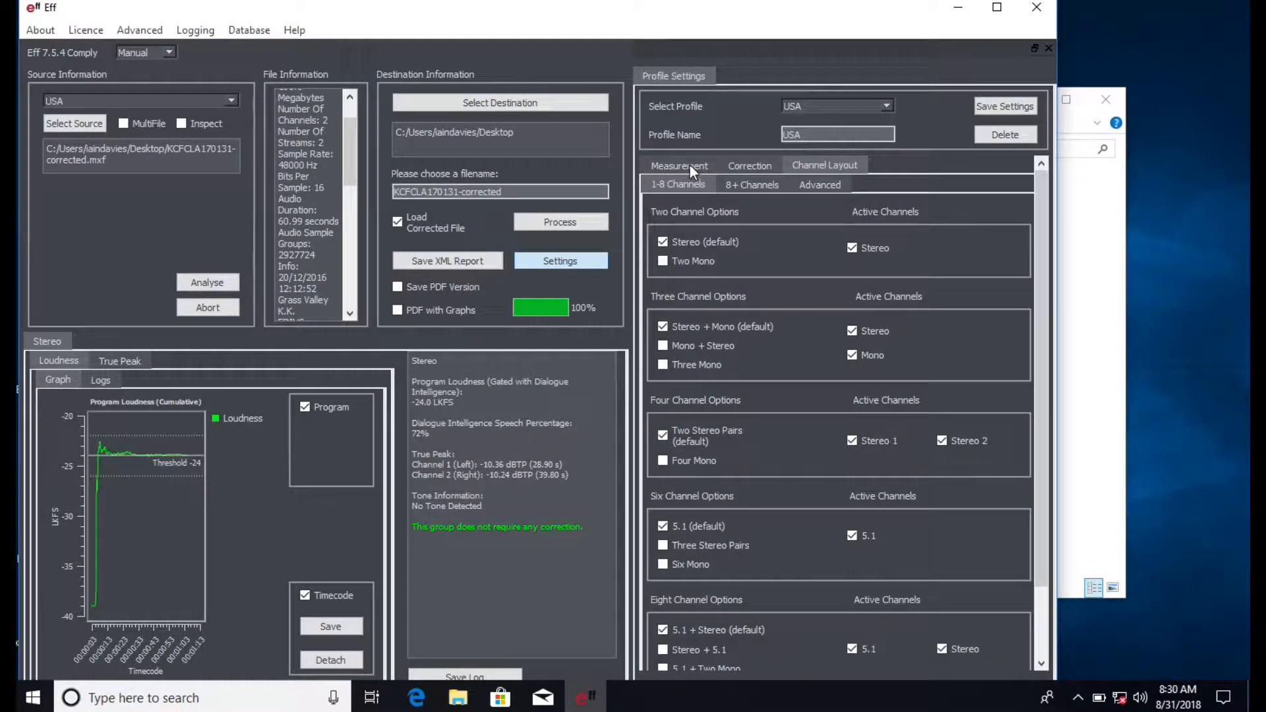
{"action": "left_click", "coordinate": [689, 165]}
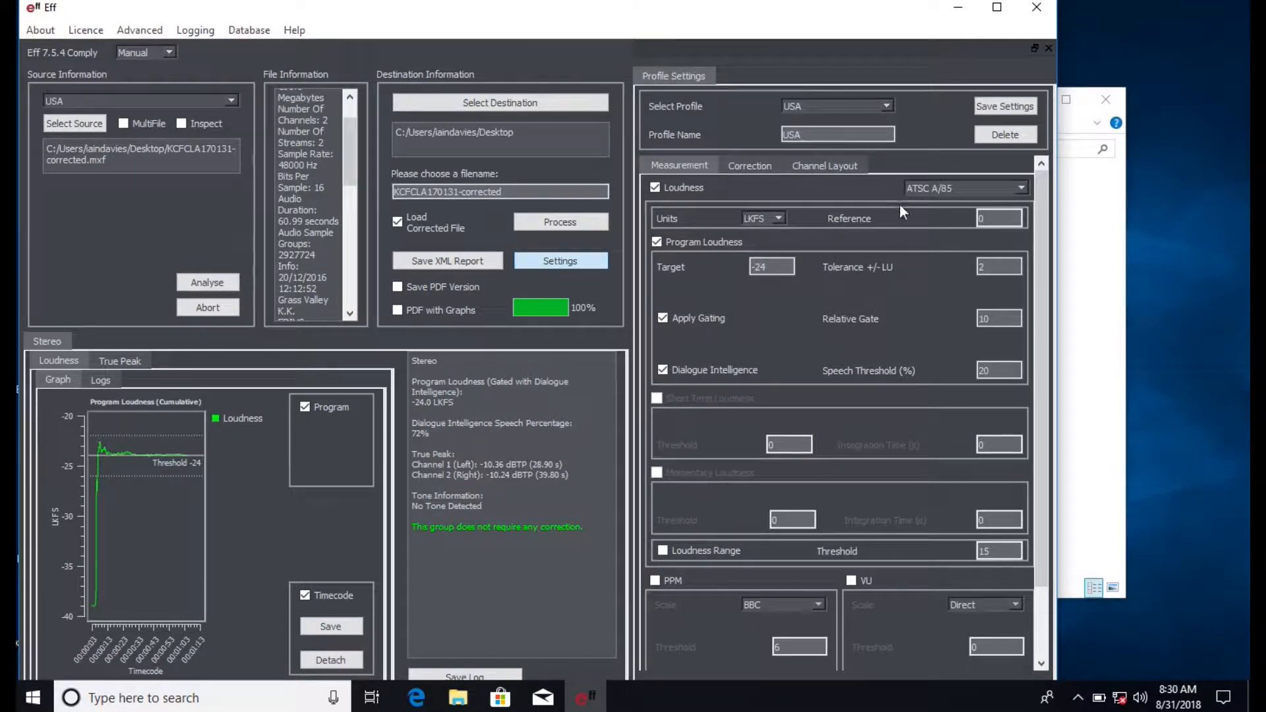
- Try PPM measurement in place of Loudness, and restore Loudness measurement
{"action": "left_click", "coordinate": [656, 186]}
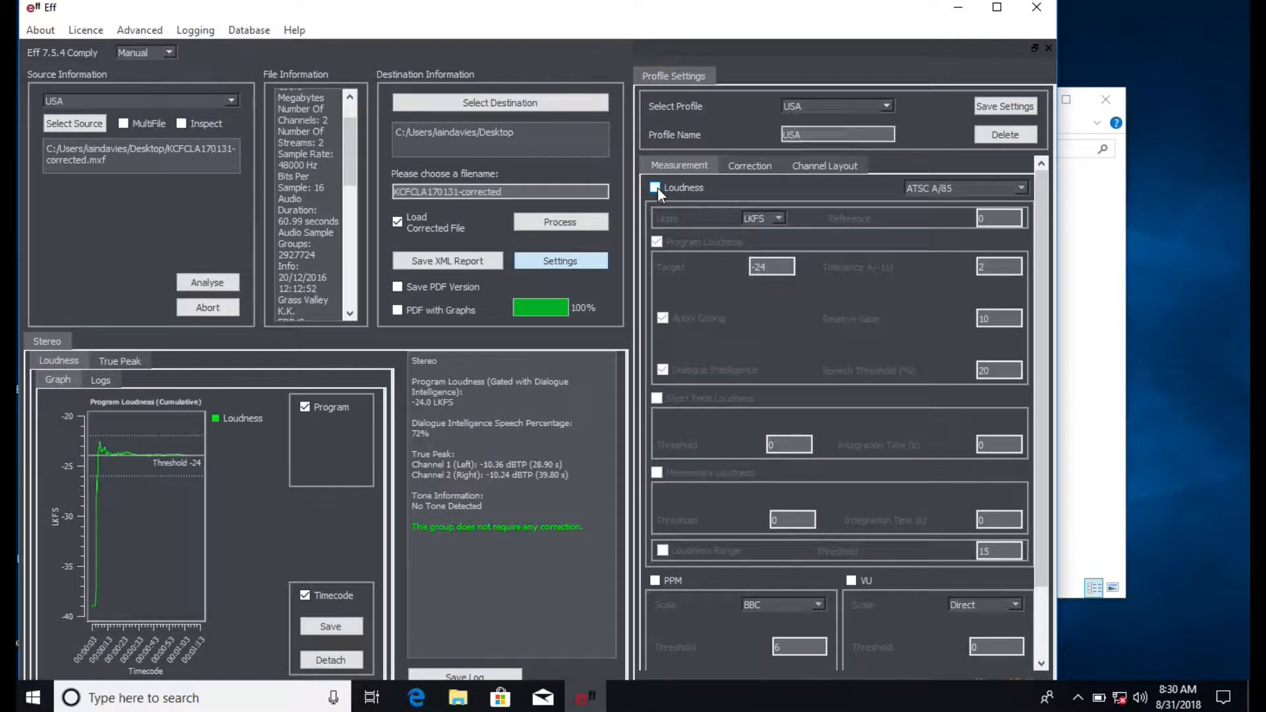
{"action": "left_click", "coordinate": [655, 580]}
{"action": "left_click", "coordinate": [654, 580]}
{"action": "left_click", "coordinate": [656, 191]}
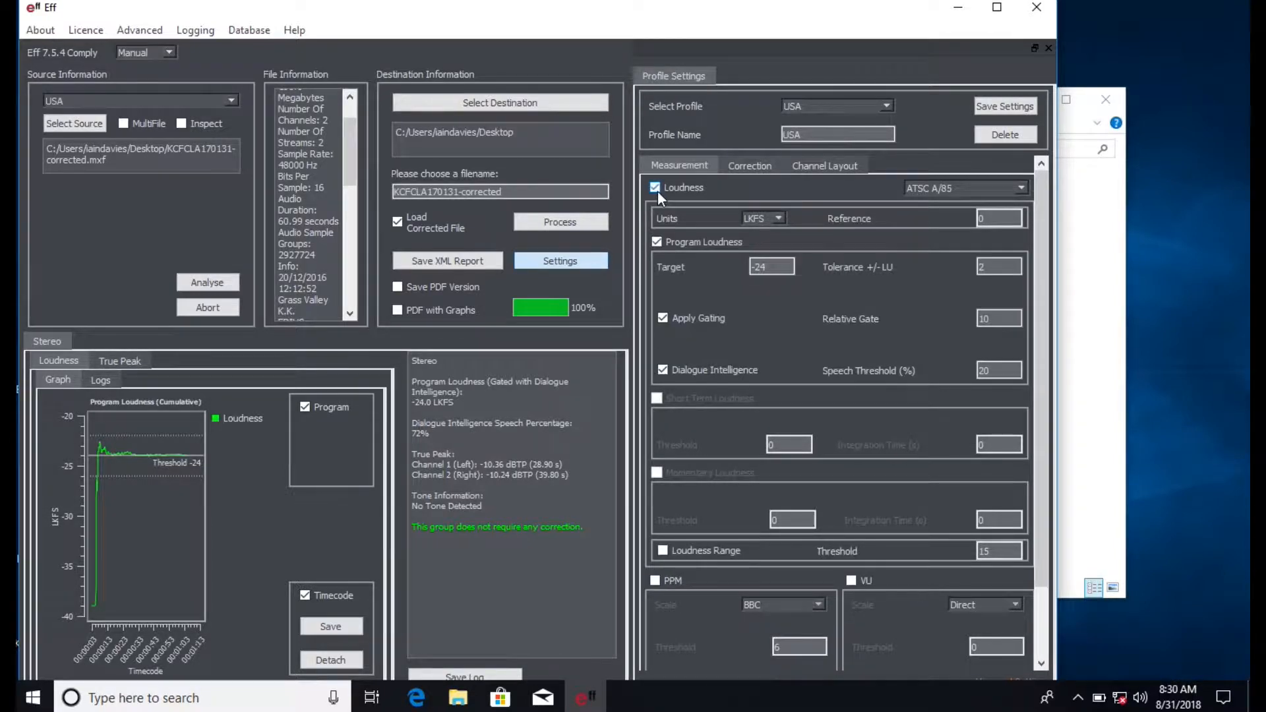
- Select ATSC A/85 as the loudness measurement standard for the profile
{"action": "left_click", "coordinate": [979, 189]}
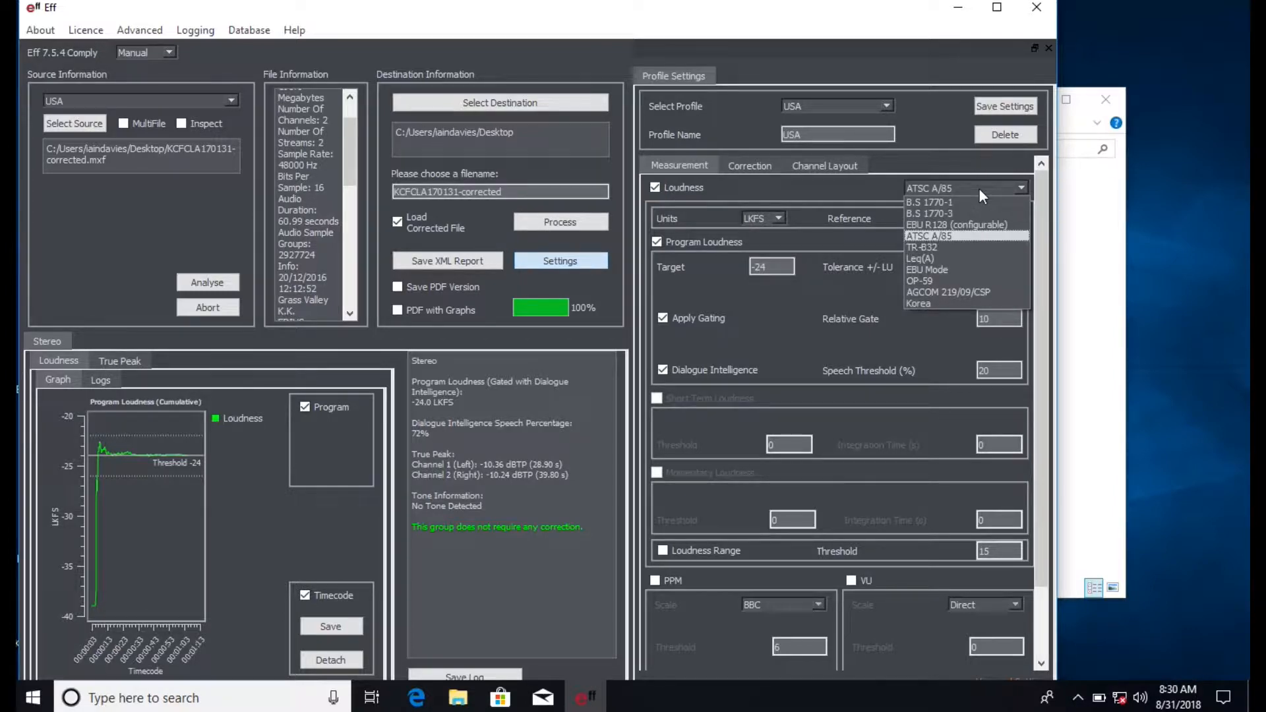
{"action": "left_click", "coordinate": [964, 236]}
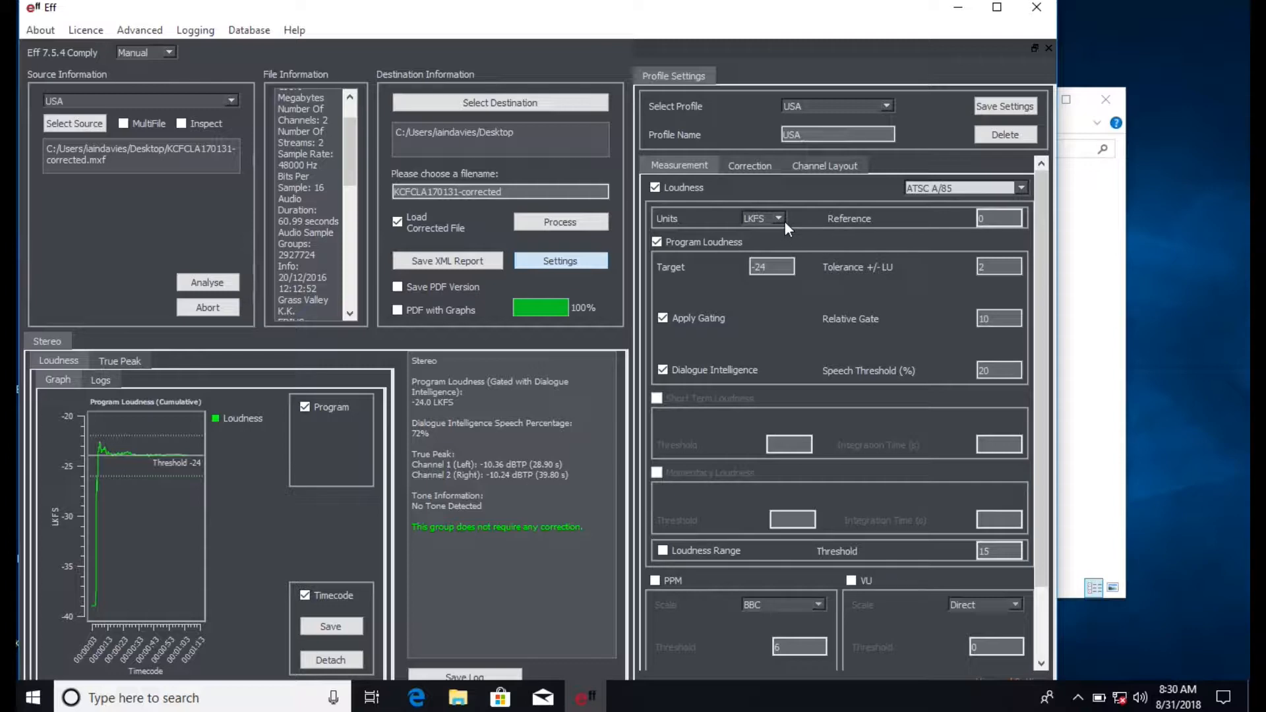
{"action": "mouse_move", "coordinate": [904, 219]}
{"action": "left_click", "coordinate": [1007, 369]}
- Try the Loudness Range check, switch it off again, and review the True Peak threshold
{"action": "scroll", "coordinate": [733, 433], "scroll_direction": "down", "scroll_amount": 2}
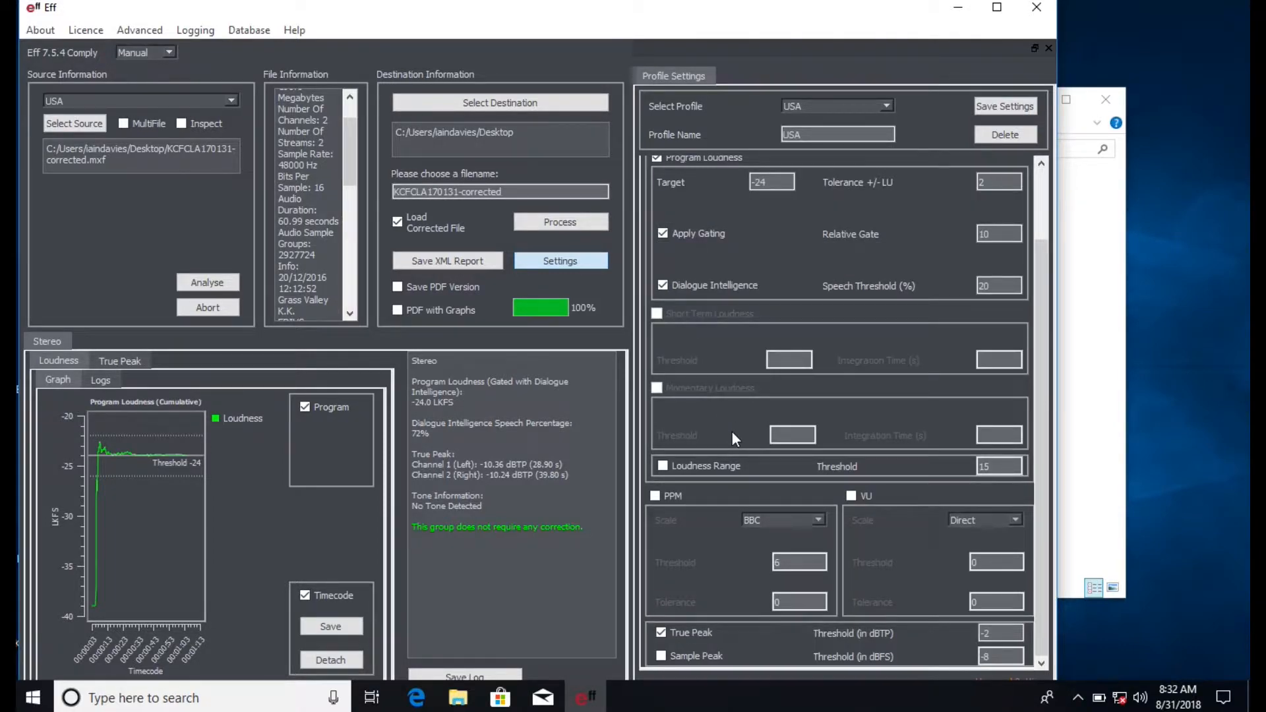
{"action": "left_click", "coordinate": [661, 466]}
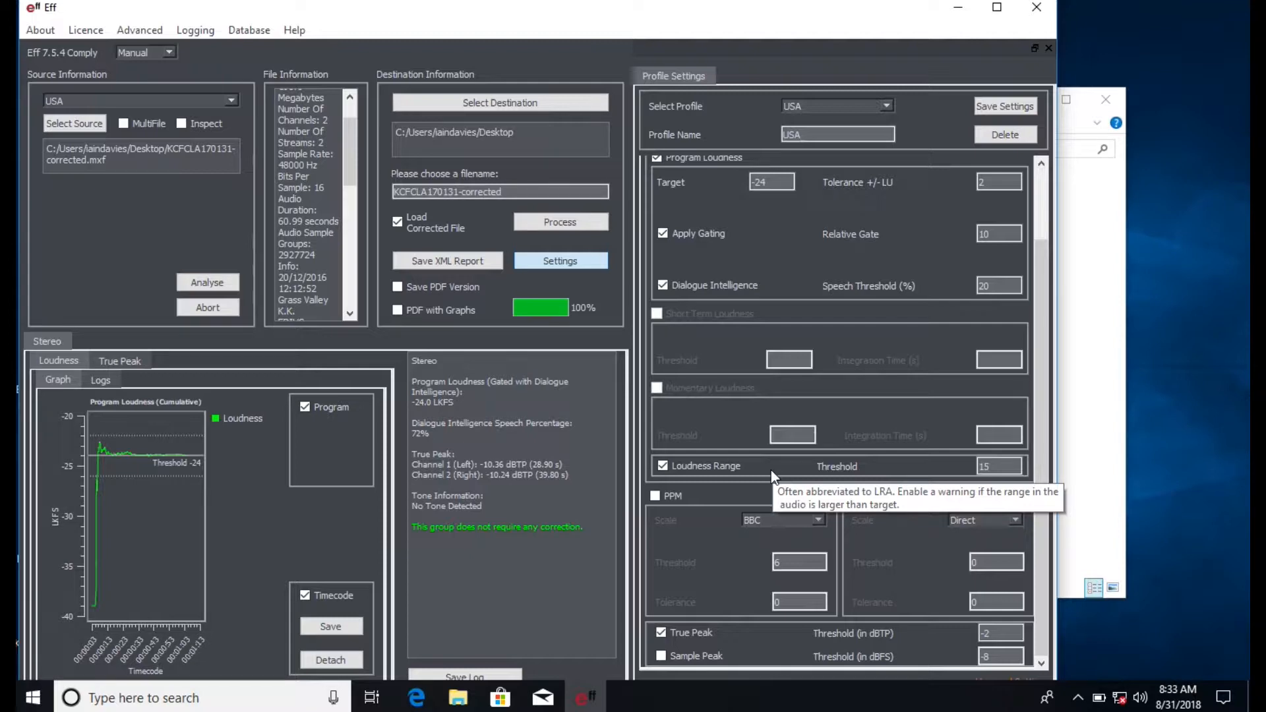
{"action": "left_click", "coordinate": [662, 467]}
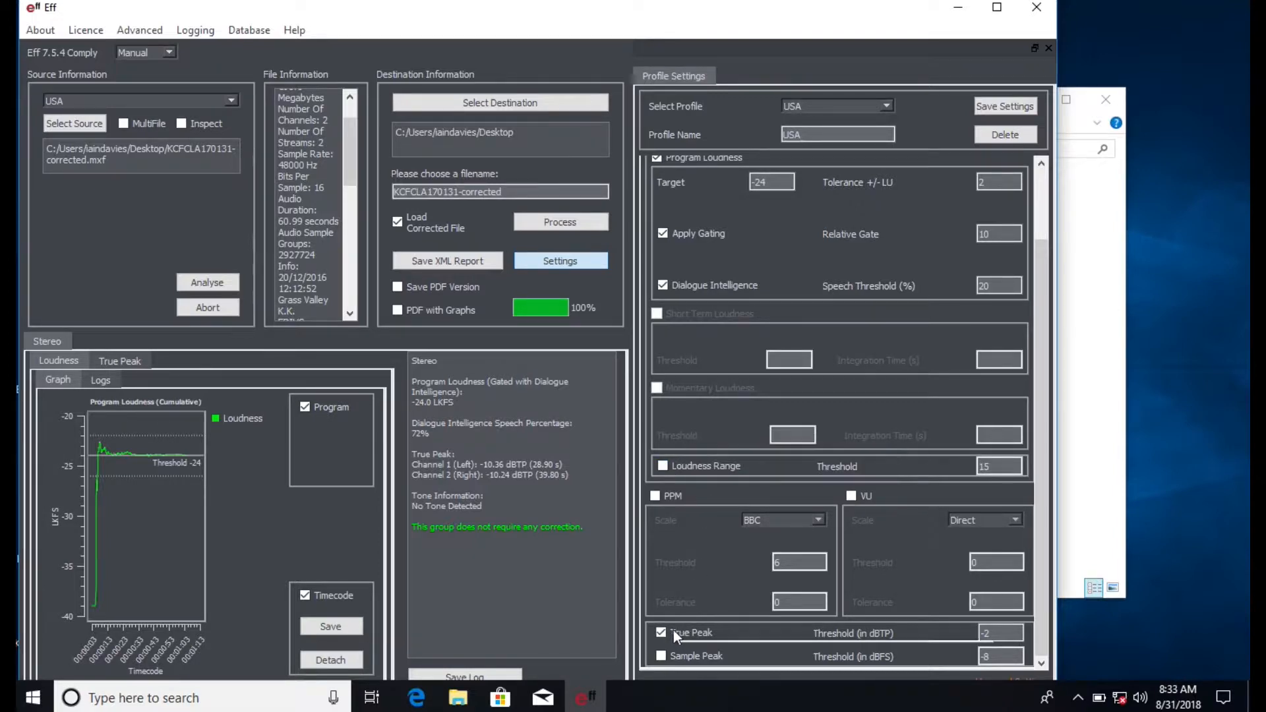
{"action": "mouse_move", "coordinate": [683, 637]}
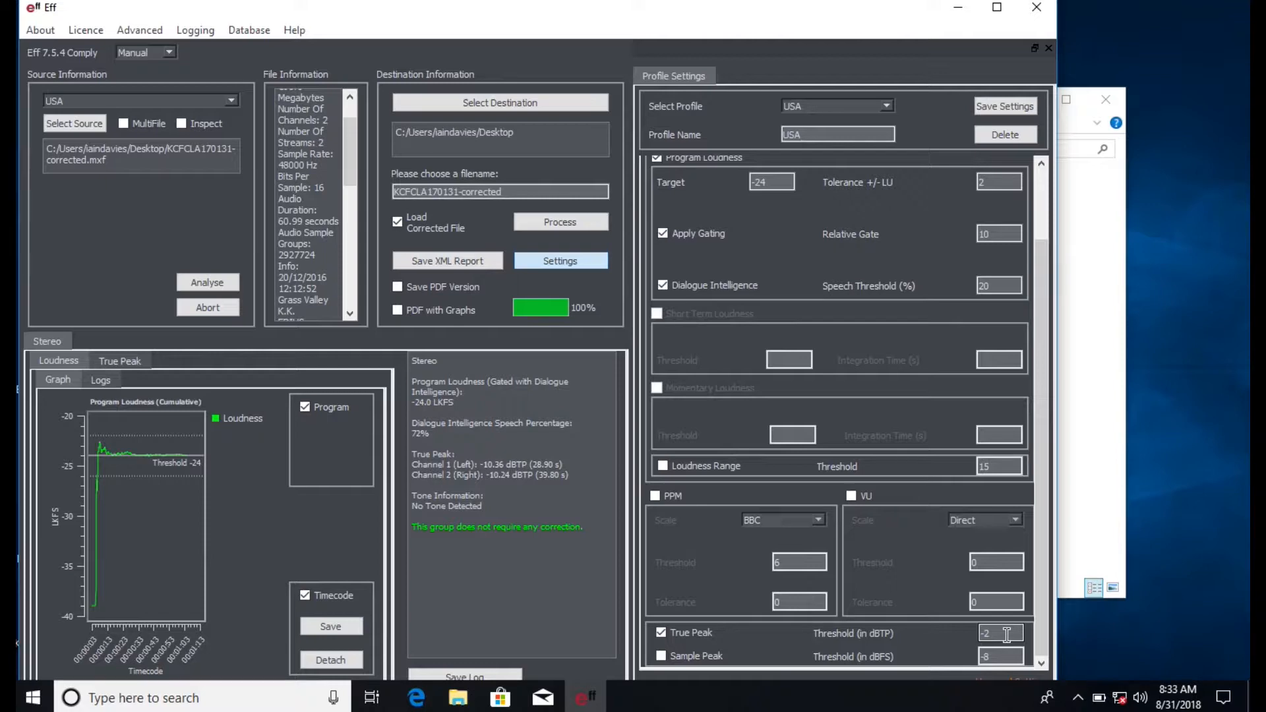
{"action": "left_click_drag", "start_coordinate": [1040, 357], "coordinate": [1040, 190]}
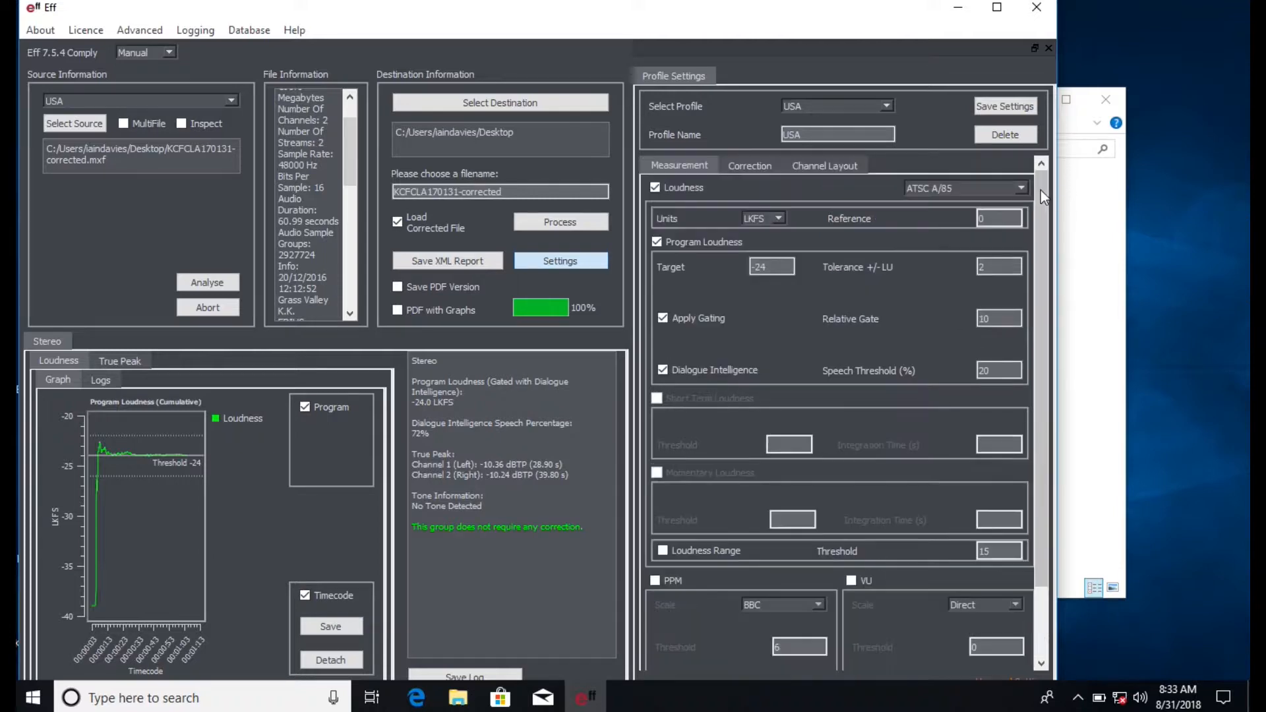
- Enable Correct Program Loudness in the correction options and activate a Start Time (SOM) of 30 seconds
{"action": "left_click", "coordinate": [750, 166]}
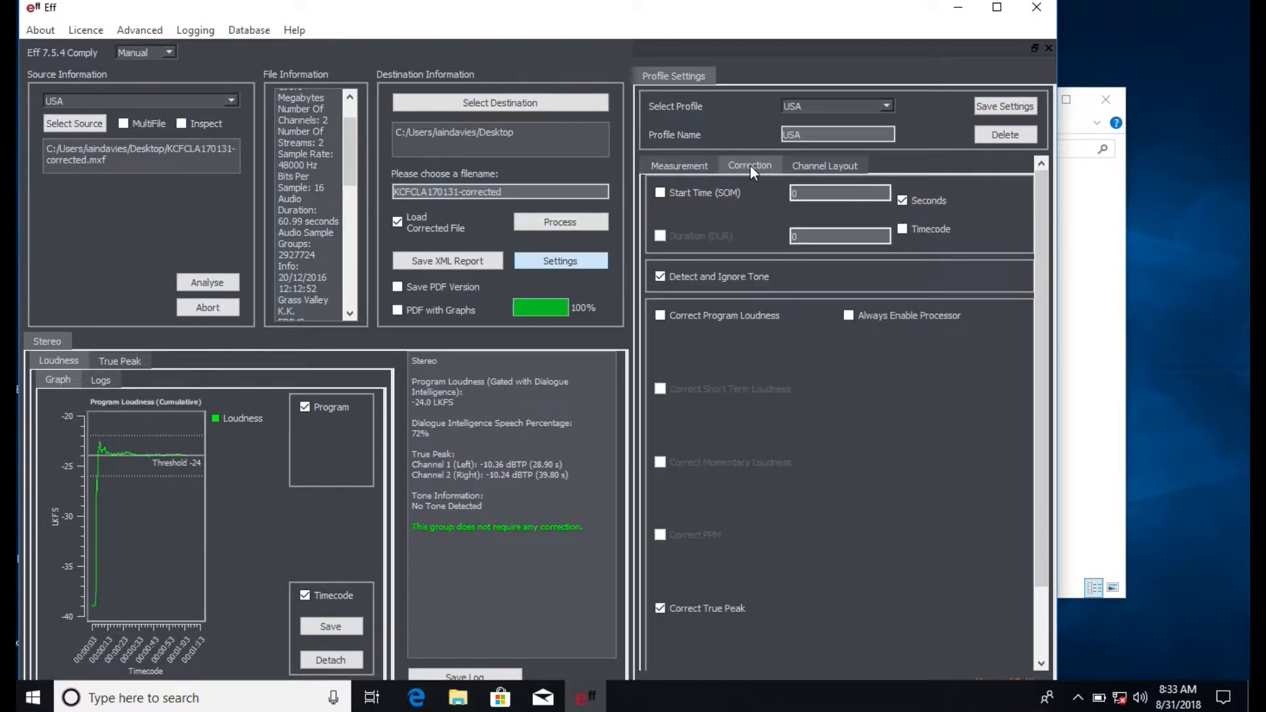
{"action": "left_click", "coordinate": [661, 316]}
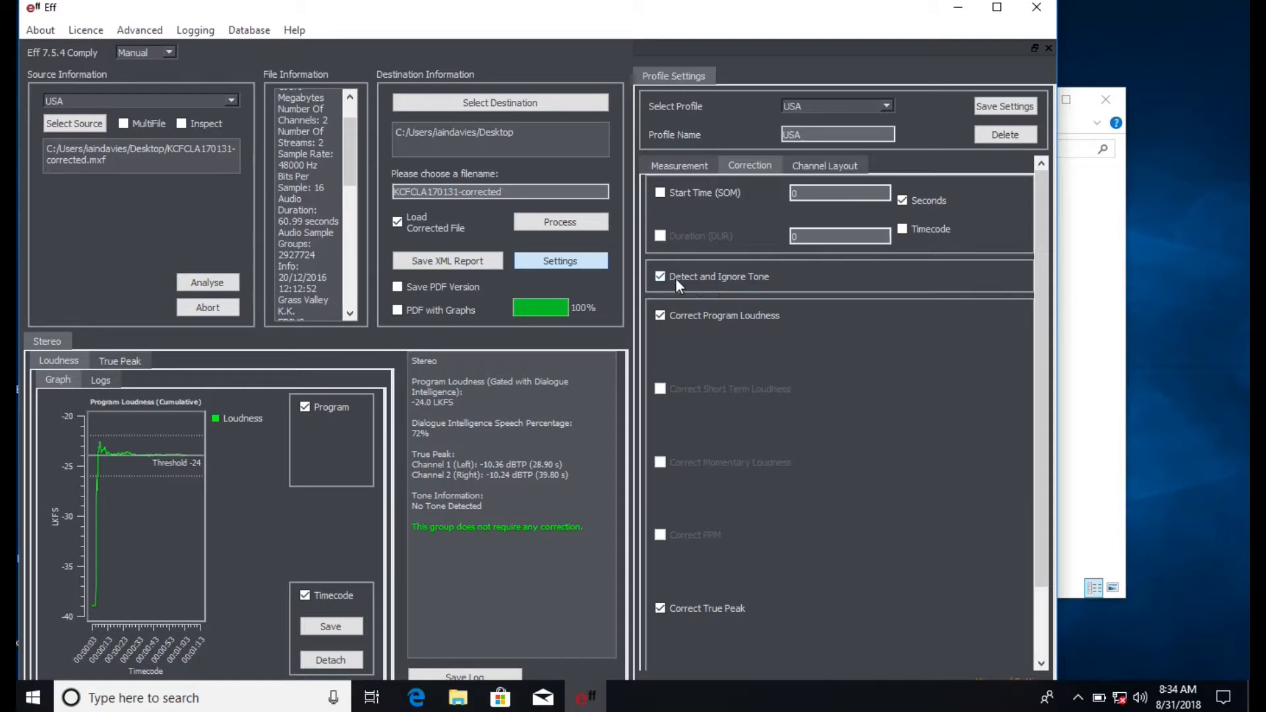
{"action": "left_click", "coordinate": [659, 193]}
{"action": "left_click", "coordinate": [795, 193]}
{"action": "type", "text": "30"}
- Switch the start time format to Timecode and enter 1 at the beginning of the Start Time (SOM) value
{"action": "left_click", "coordinate": [903, 229]}
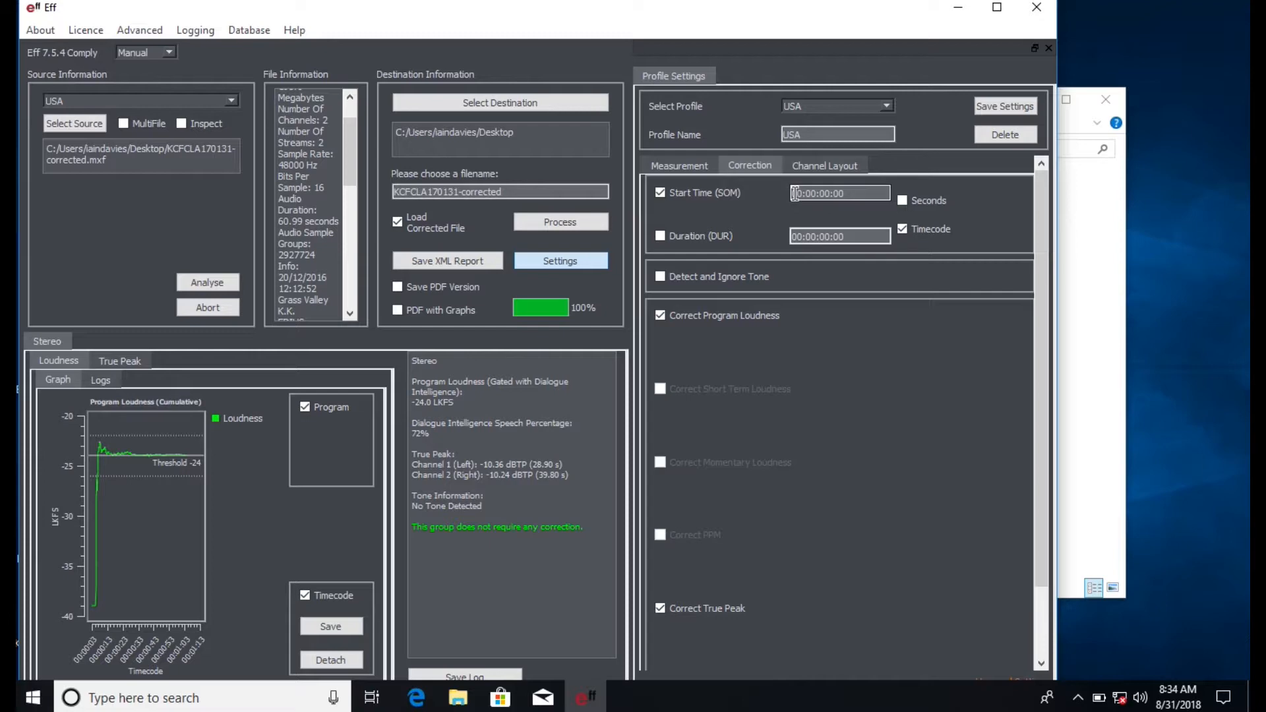
{"action": "left_click", "coordinate": [793, 193]}
{"action": "type", "text": "1"}
- Set the six-channel layout to Three Stereo Pairs with Stereo 2 deactivated
{"action": "left_click", "coordinate": [824, 167]}
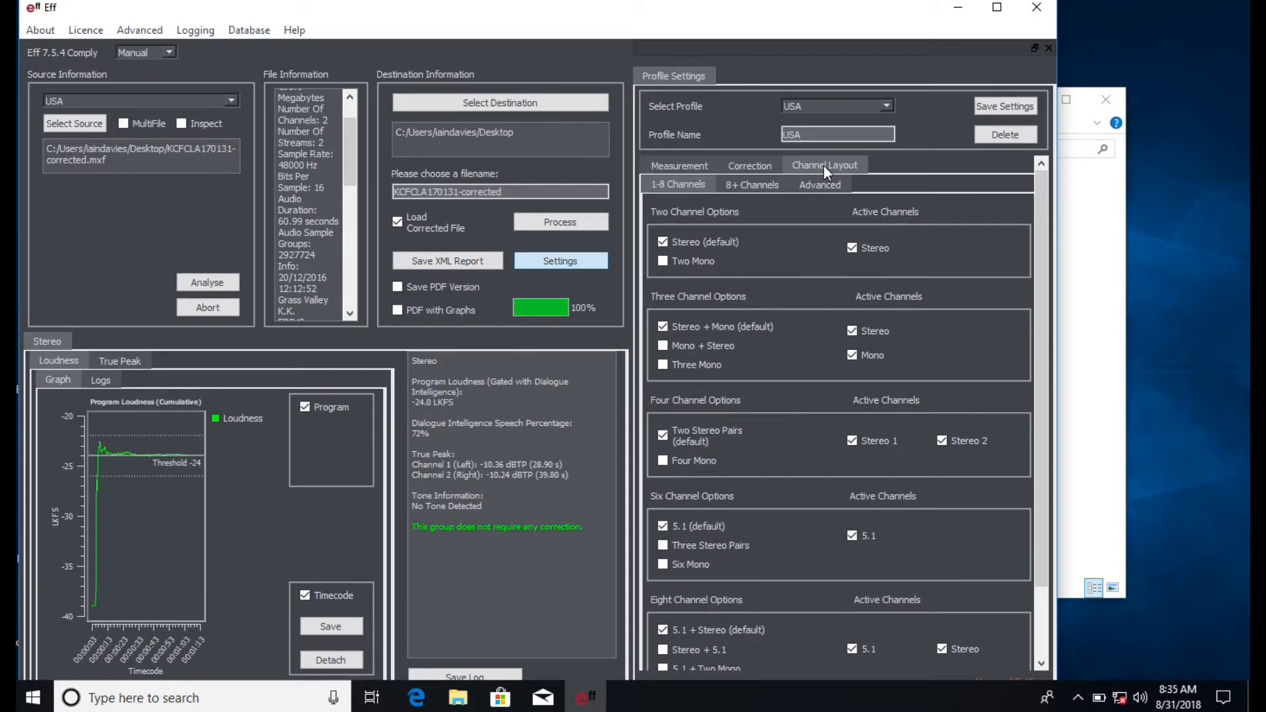
{"action": "scroll", "coordinate": [807, 316], "scroll_direction": "down", "scroll_amount": 1}
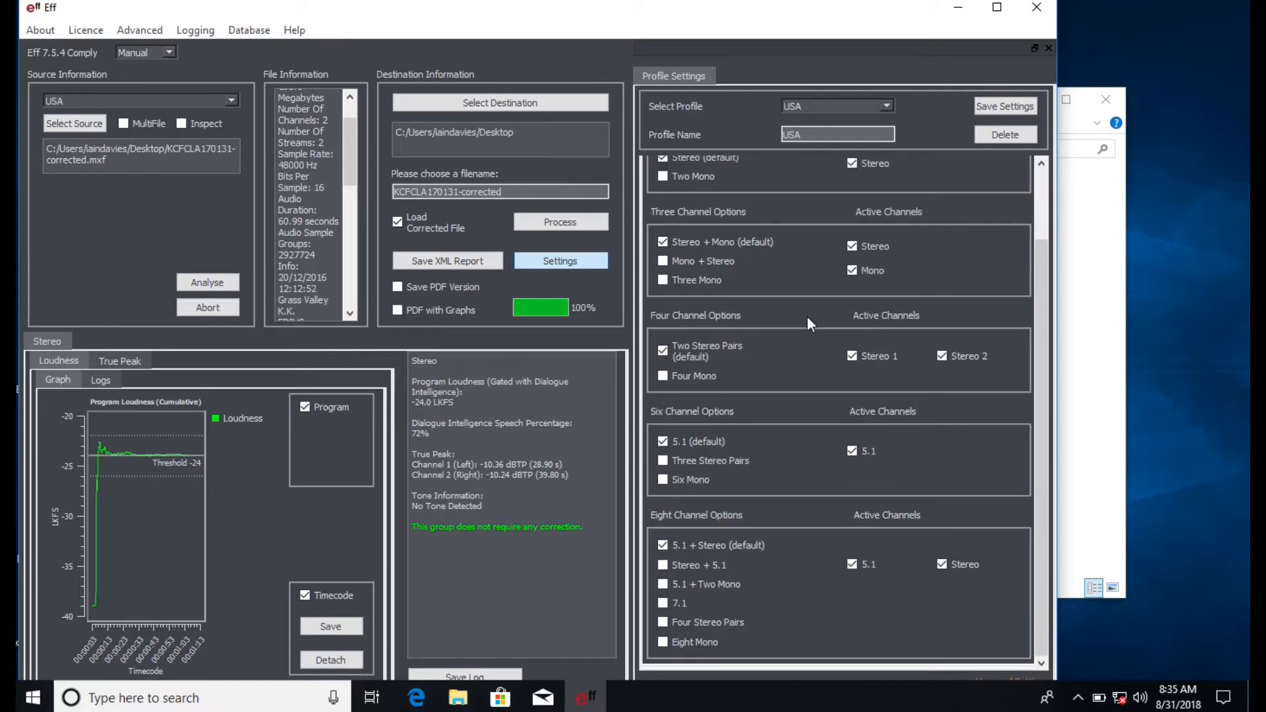
{"action": "scroll", "coordinate": [770, 246], "scroll_direction": "up", "scroll_amount": 1}
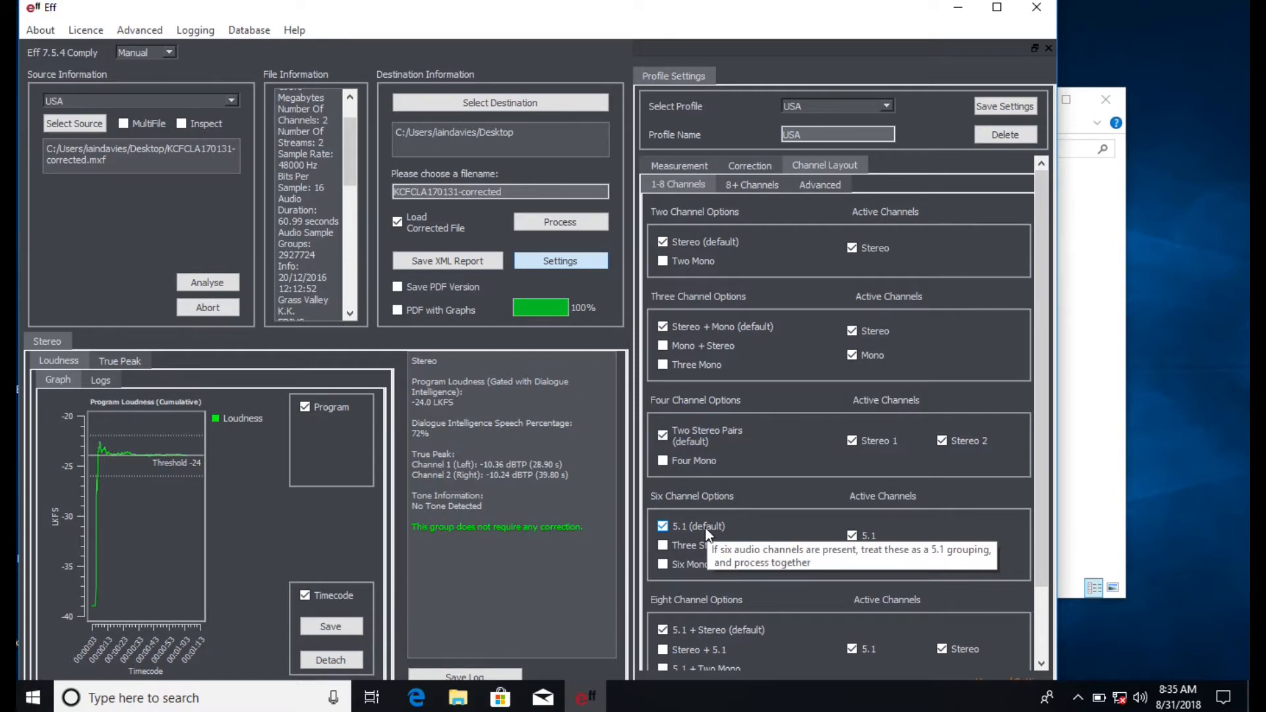
{"action": "scroll", "coordinate": [705, 529], "scroll_direction": "down", "scroll_amount": 1}
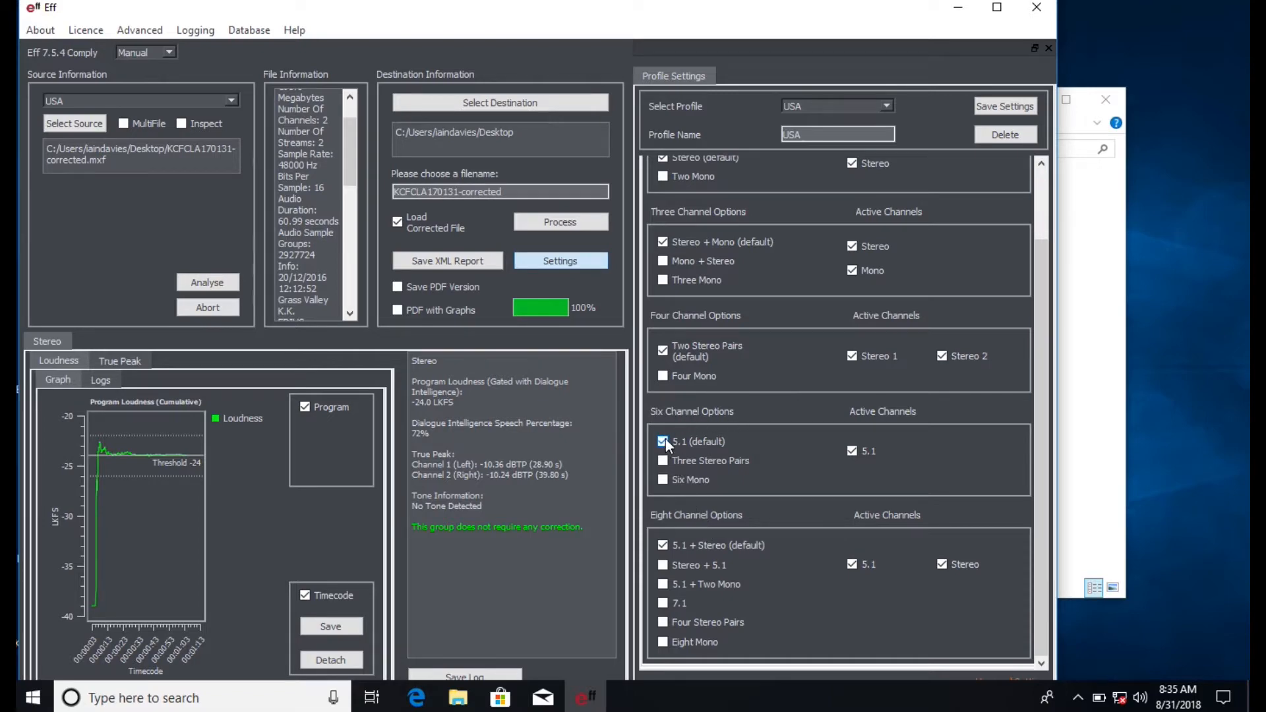
{"action": "mouse_move", "coordinate": [665, 437]}
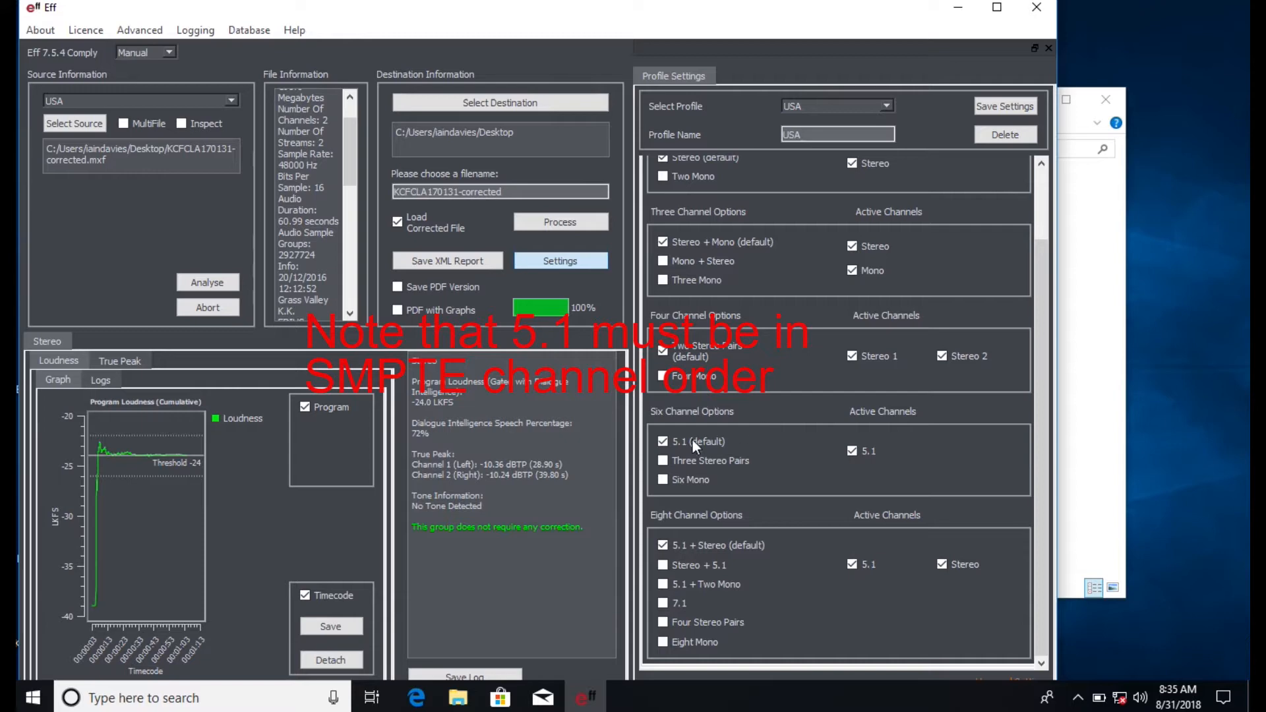
{"action": "left_click", "coordinate": [663, 461]}
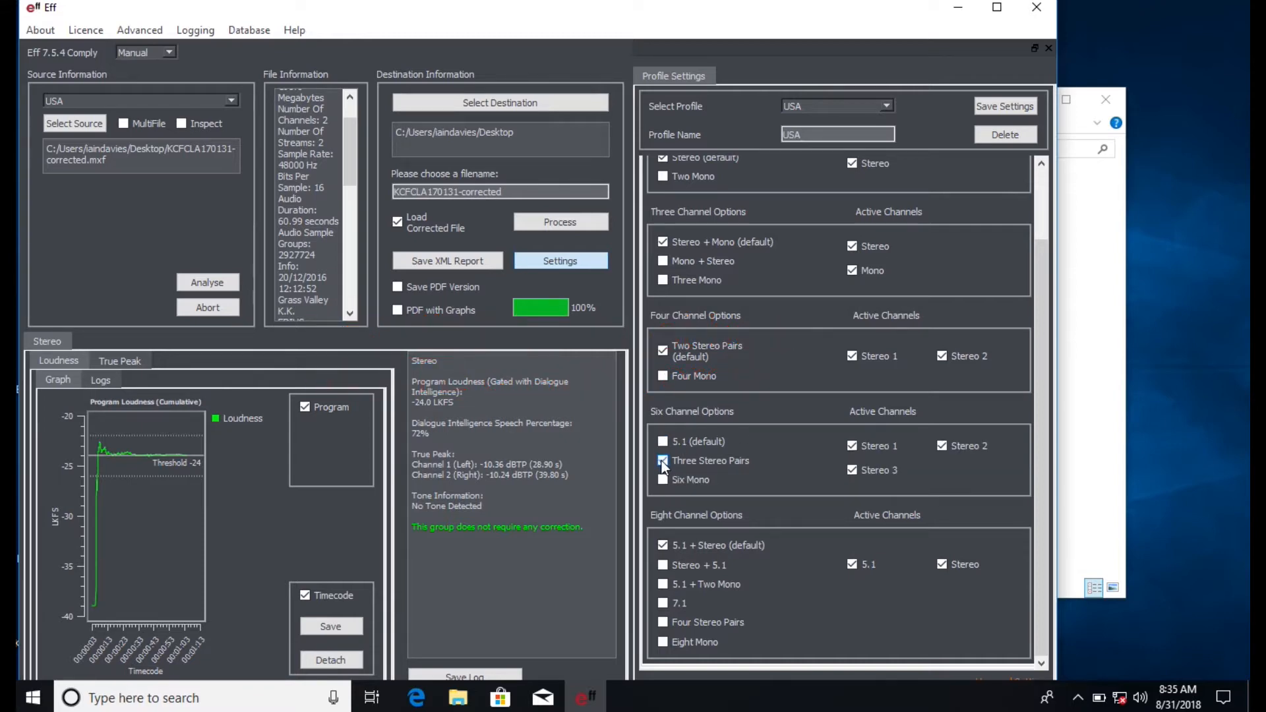
{"action": "mouse_move", "coordinate": [738, 480]}
{"action": "scroll", "coordinate": [856, 477], "scroll_direction": "up", "scroll_amount": 2}
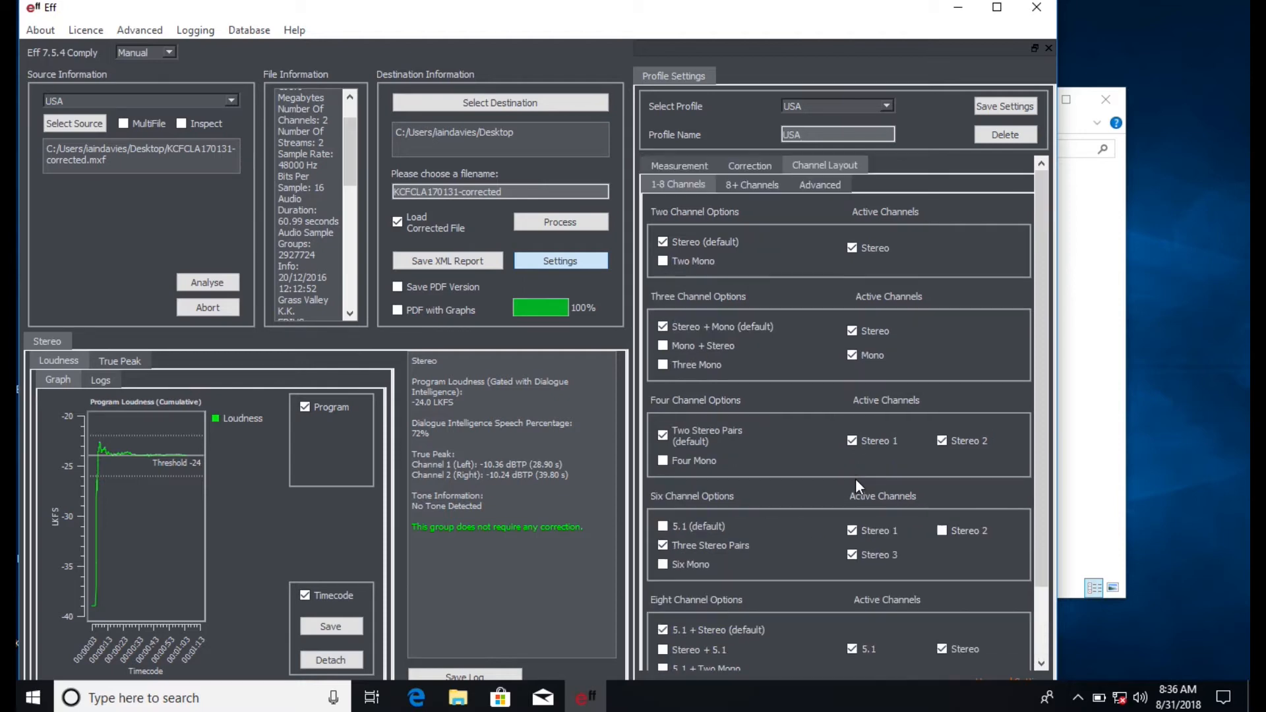
- Set the sixteen-channel layout to 5.1 + 5.1 + Stereo + Stereo
{"action": "left_click", "coordinate": [765, 187]}
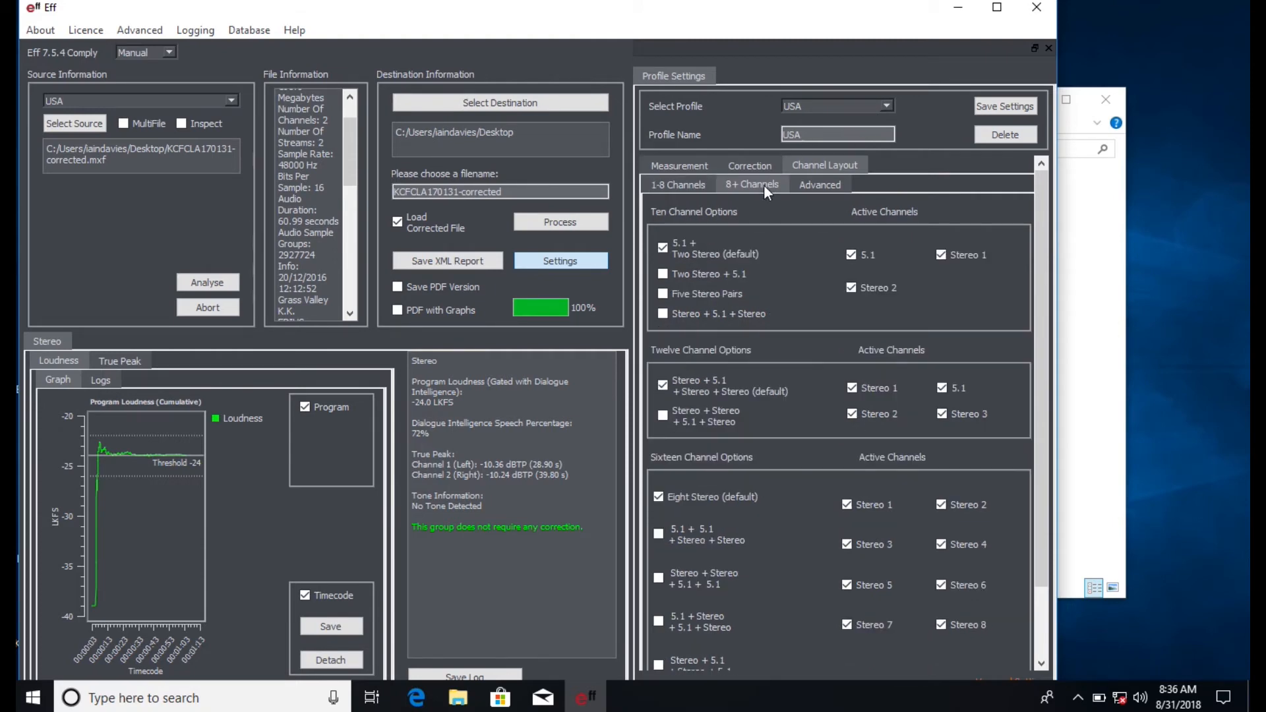
{"action": "scroll", "coordinate": [733, 460], "scroll_direction": "down", "scroll_amount": 1}
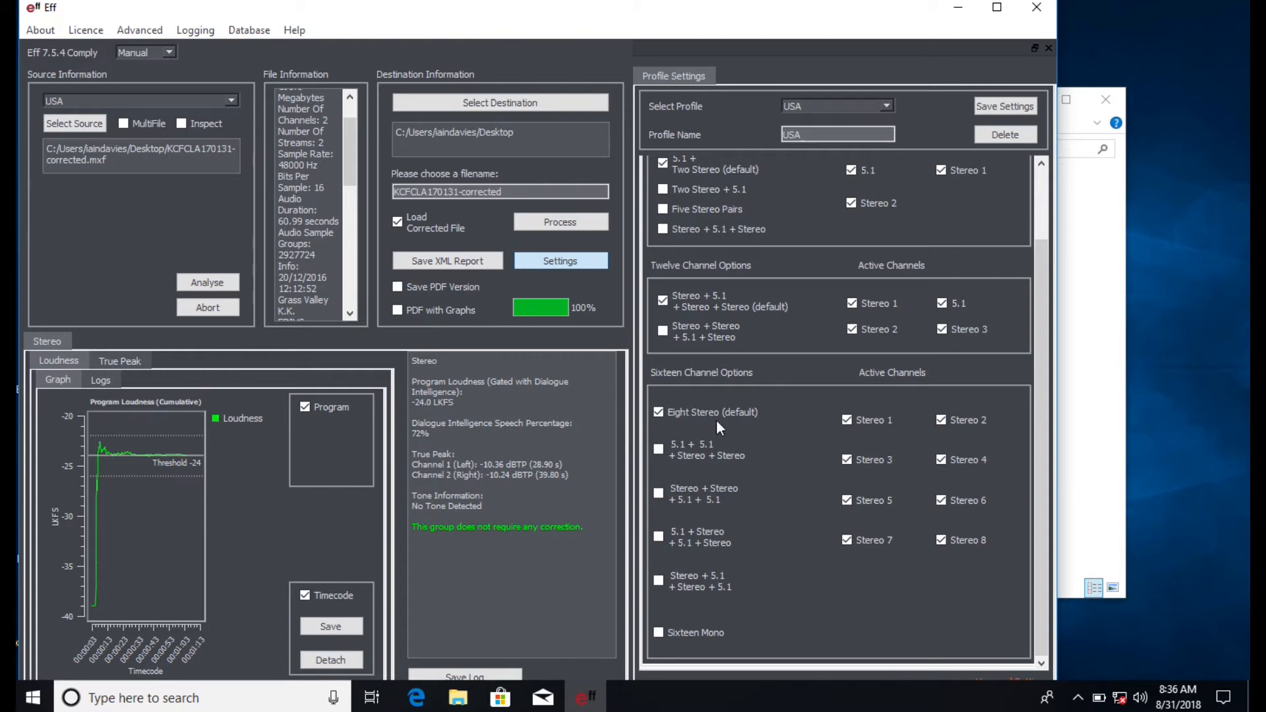
{"action": "left_click", "coordinate": [656, 450]}
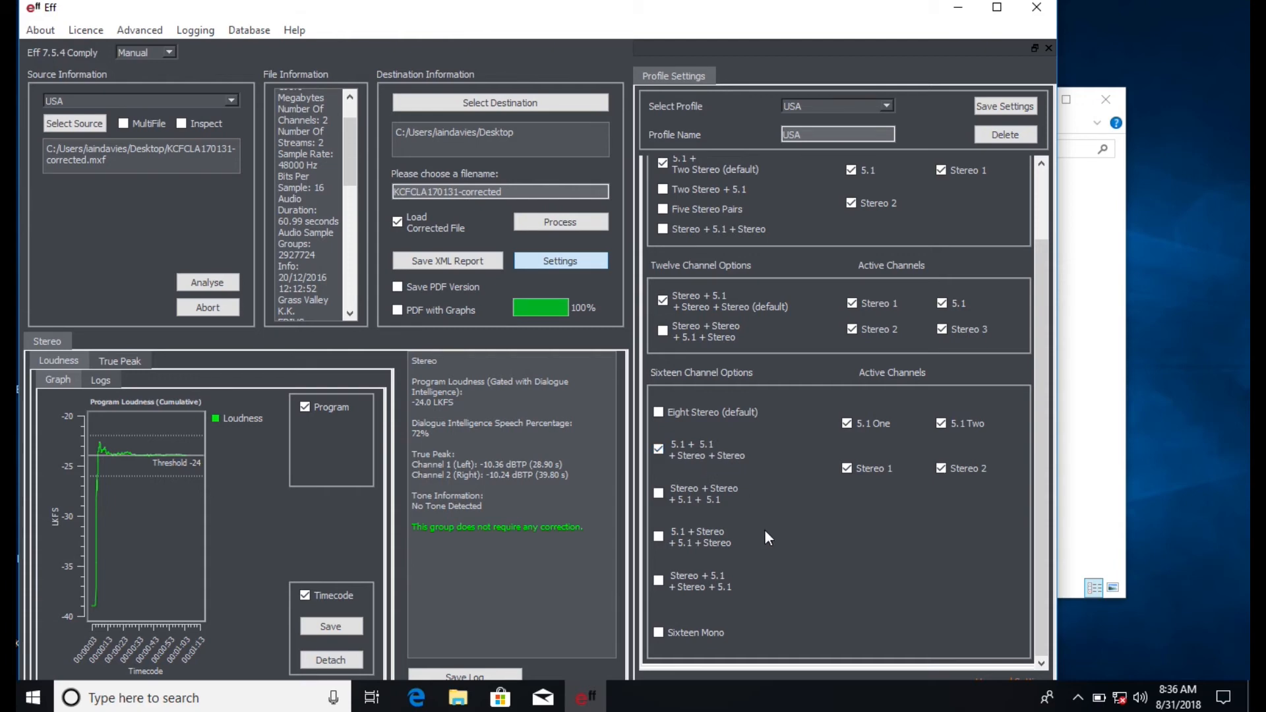
- View the advanced stereo pair options and save the settings as profile USA-new without reloading the file
{"action": "scroll", "coordinate": [764, 528], "scroll_direction": "up", "scroll_amount": 2}
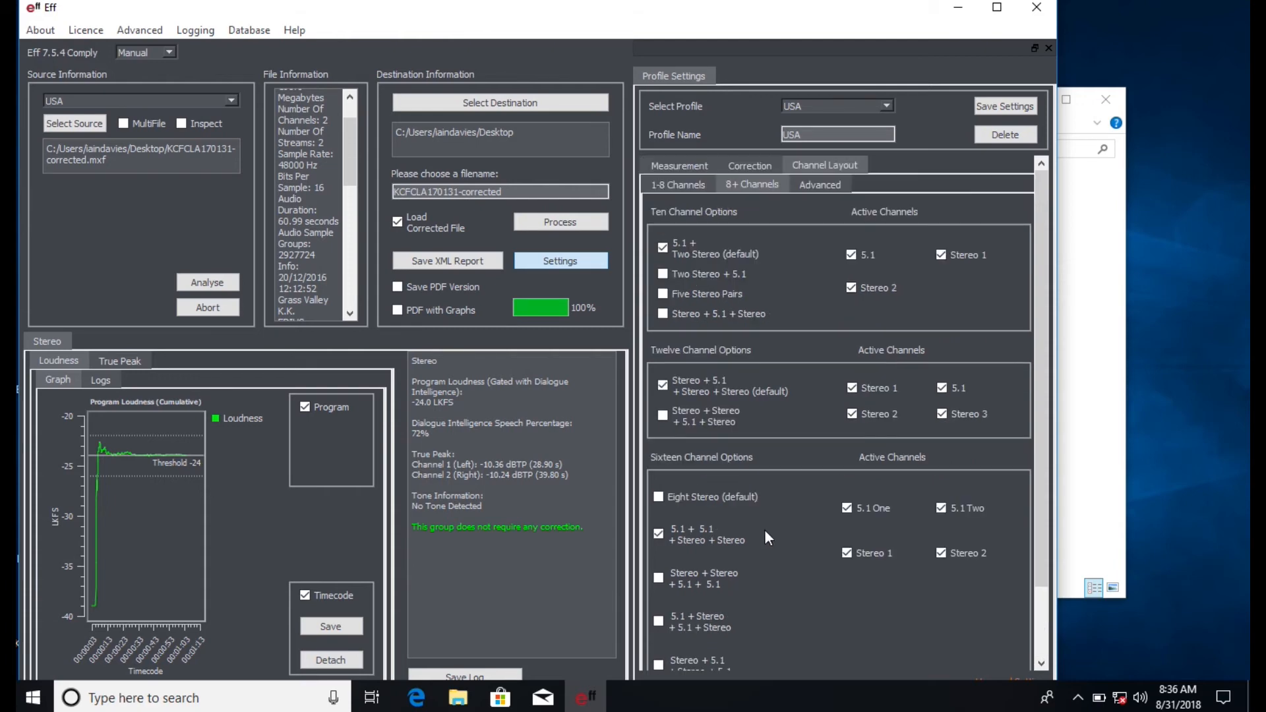
{"action": "left_click", "coordinate": [818, 190]}
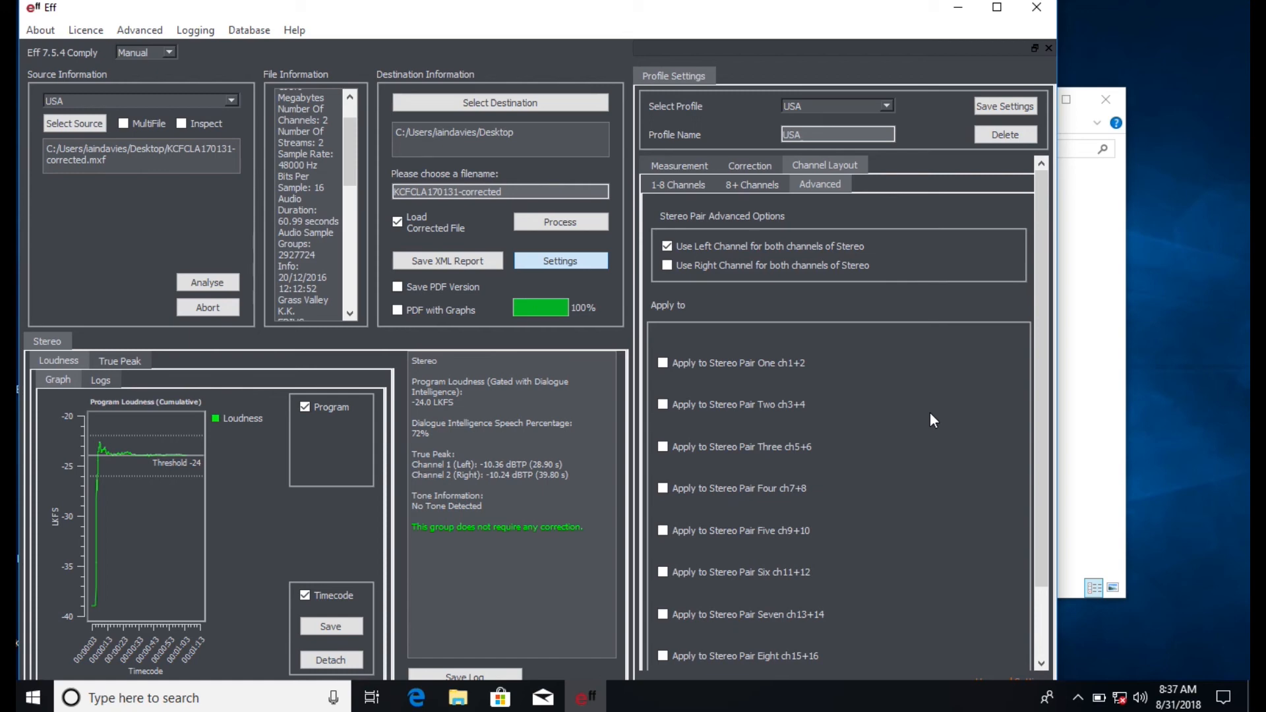
{"action": "type", "text": "-new"}
{"action": "left_click", "coordinate": [989, 106]}
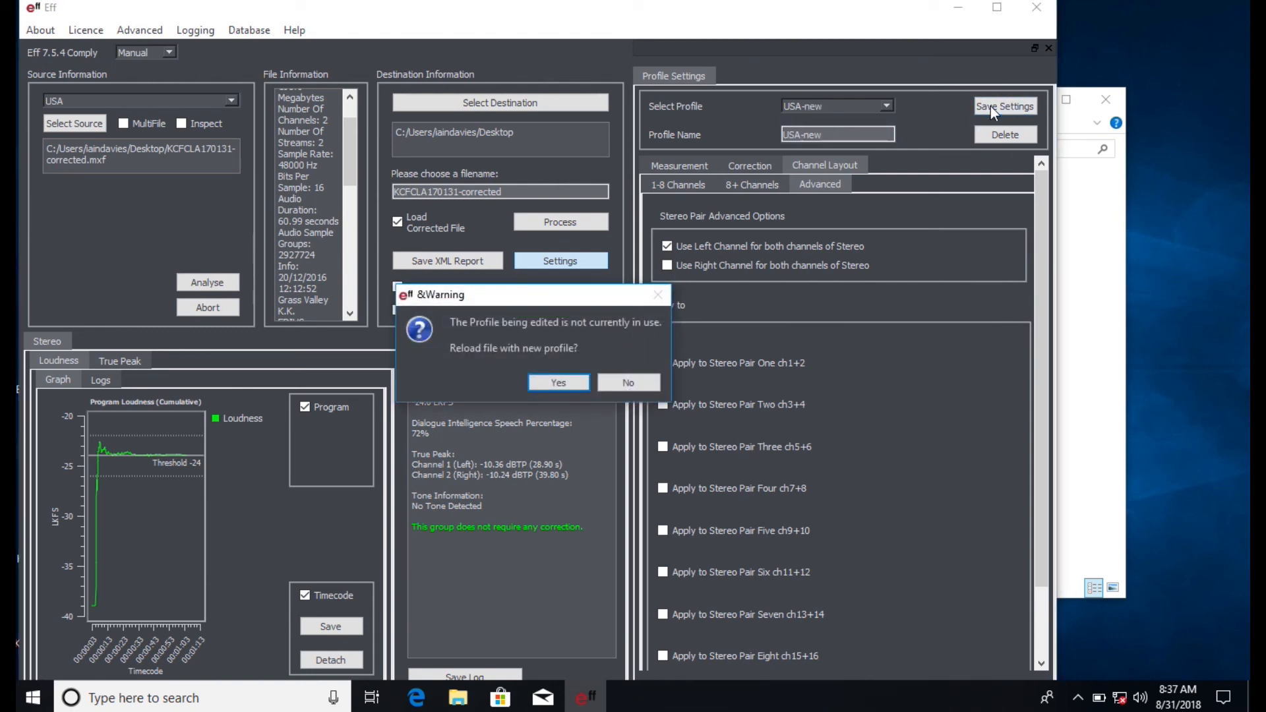
{"action": "left_click", "coordinate": [644, 378]}
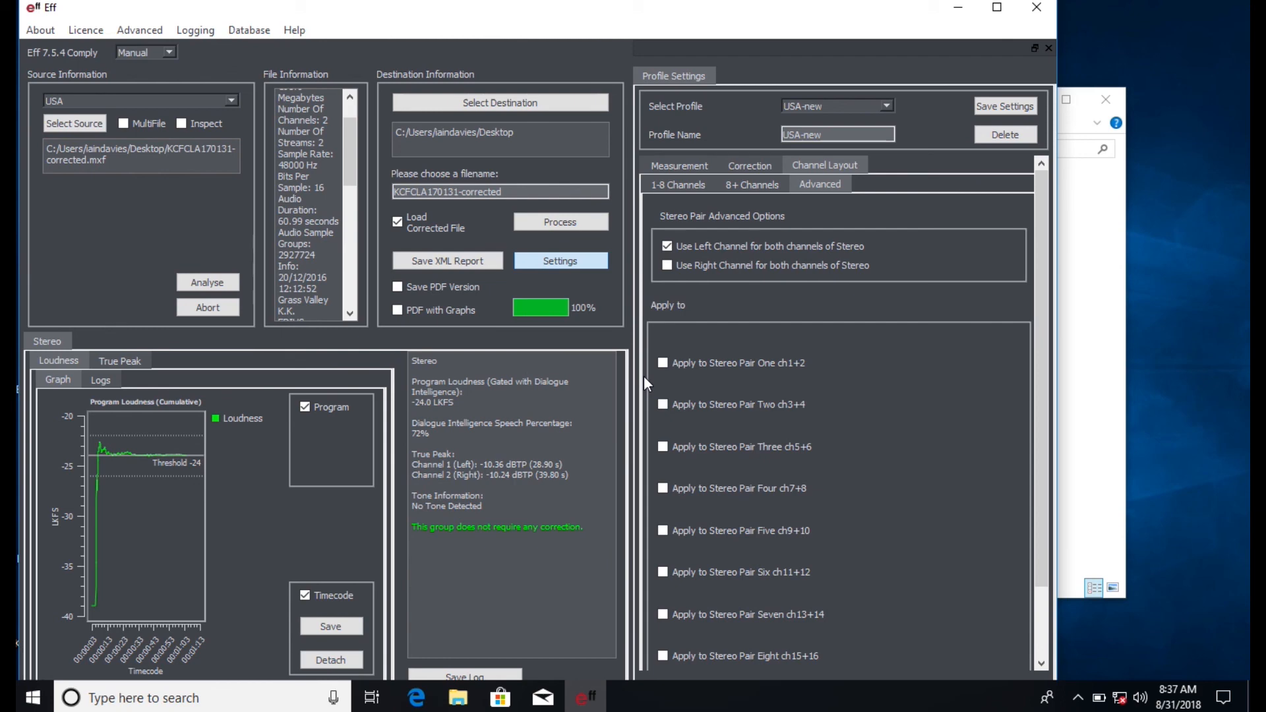